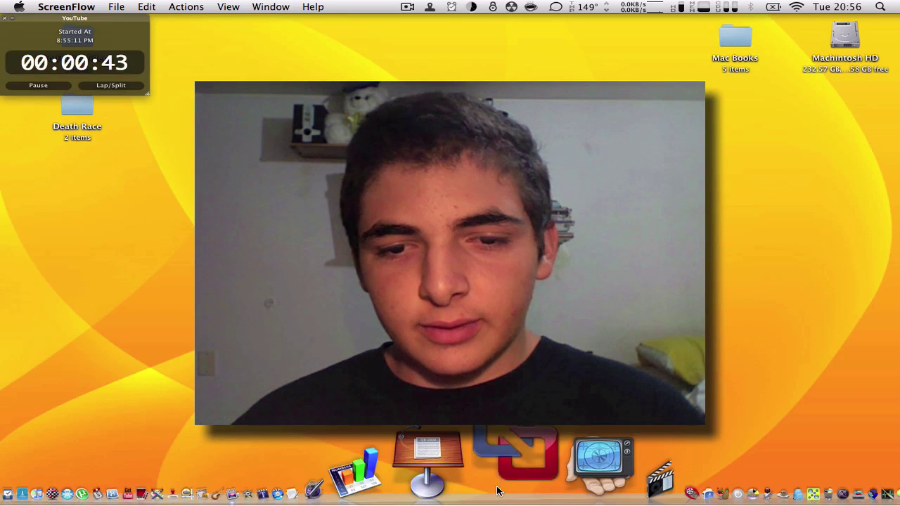
Step: Launch VMware Fusion and start a new virtual machine without an installation disc
left_click(584, 457)
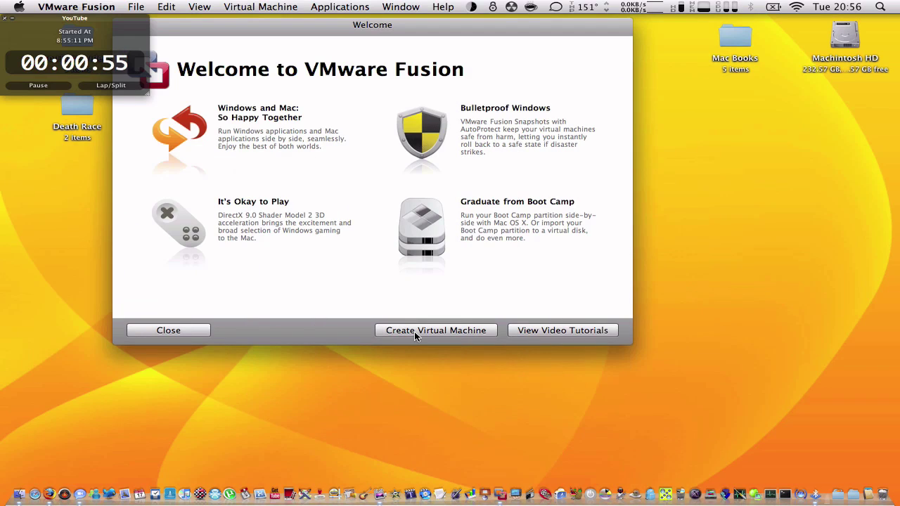
left_click(415, 333)
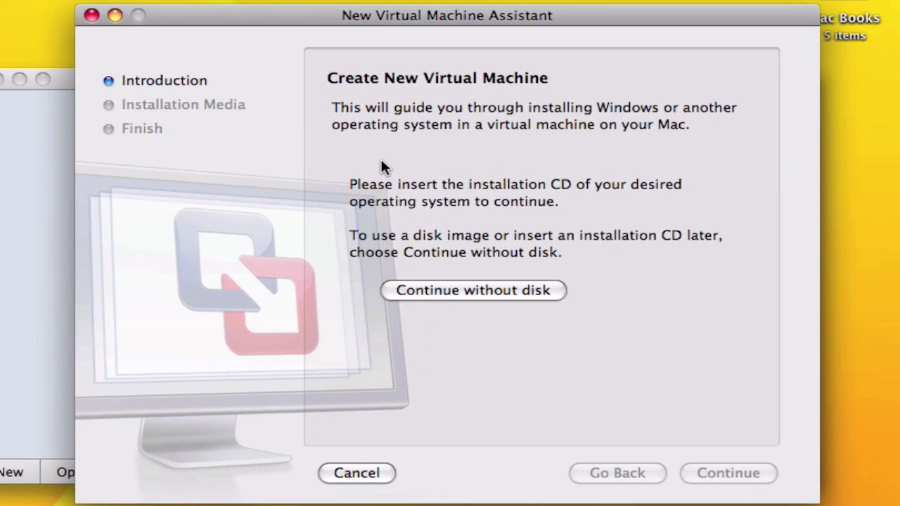
left_click(437, 292)
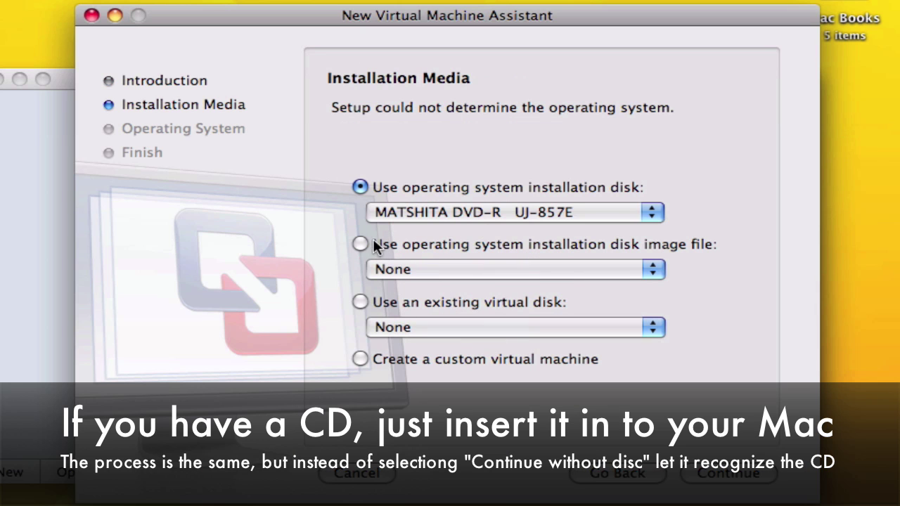
Step: Choose the disk image option and pick the Vista Ultimate ISO from Big Downloads > Finished Downloads > OS
left_click(361, 244)
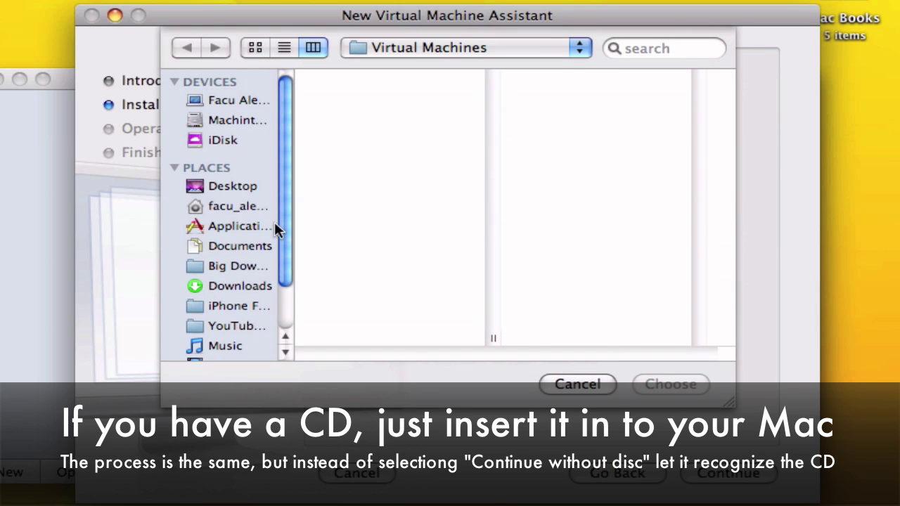
left_click(233, 265)
left_click(371, 81)
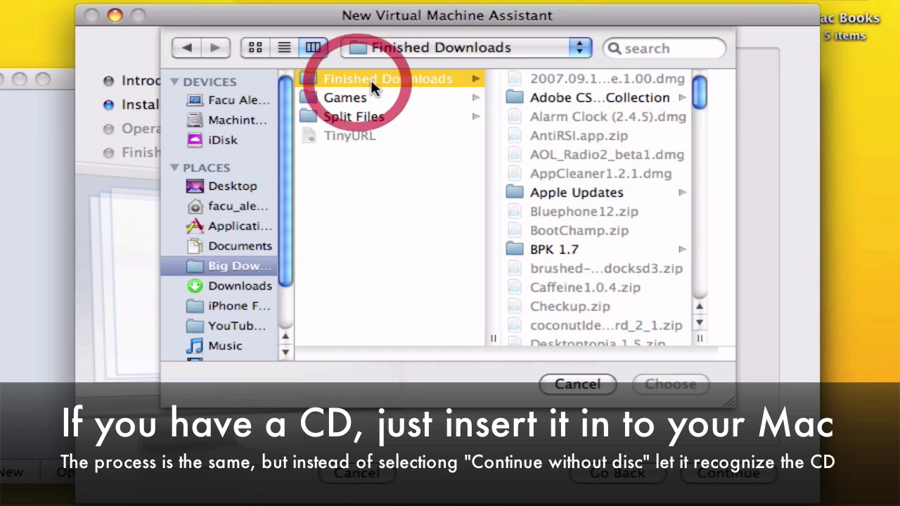
scroll(607, 203, "down", 10)
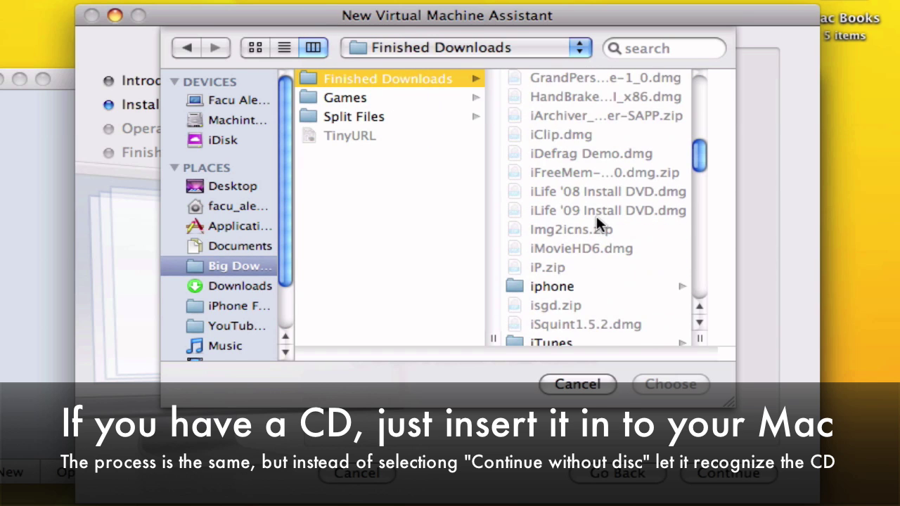
scroll(596, 218, "down", 7)
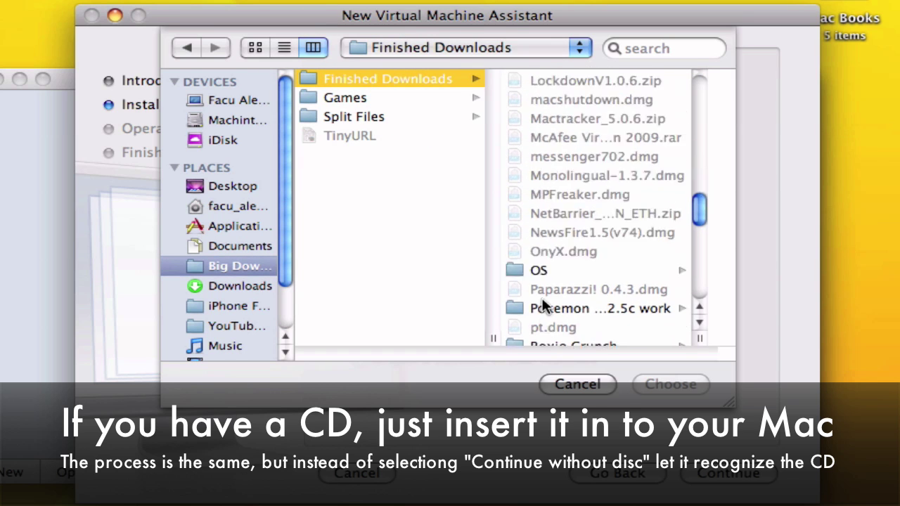
scroll(543, 296, "down", 1)
left_click(540, 248)
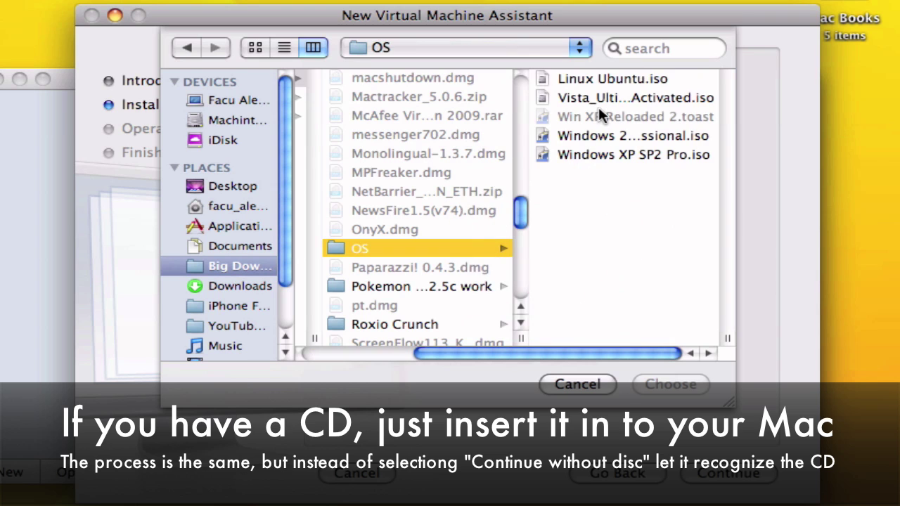
left_click(584, 101)
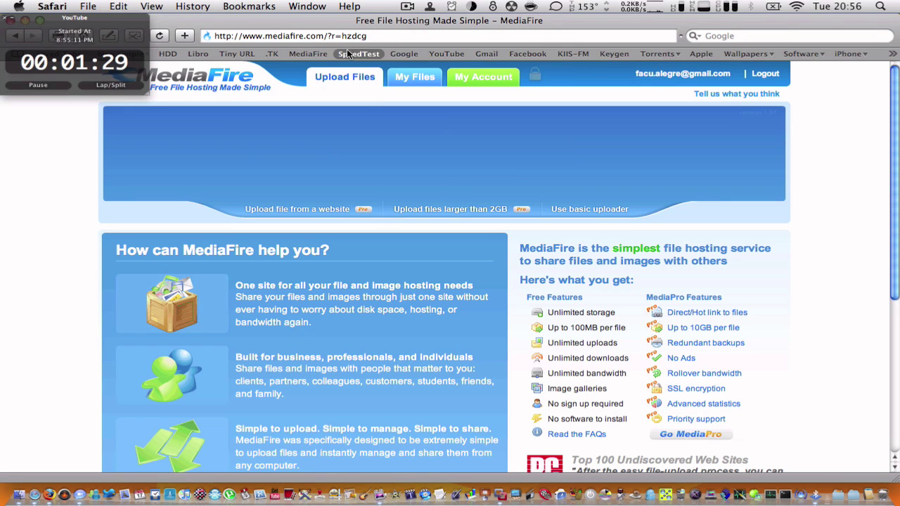
Step: Load the tiny.cc/WindowsVista link in Safari and scroll through the 25 split zip parts
left_click(335, 38)
left_click(335, 37)
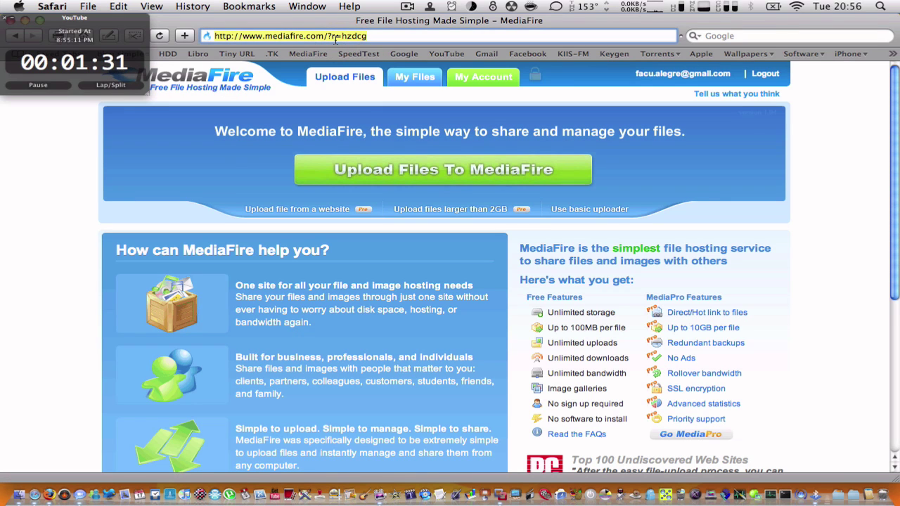
type("htt")
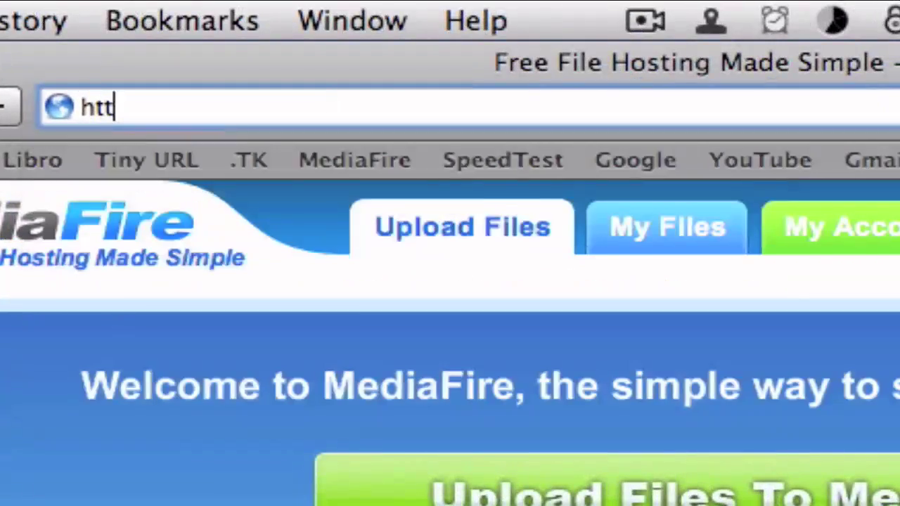
type("p://")
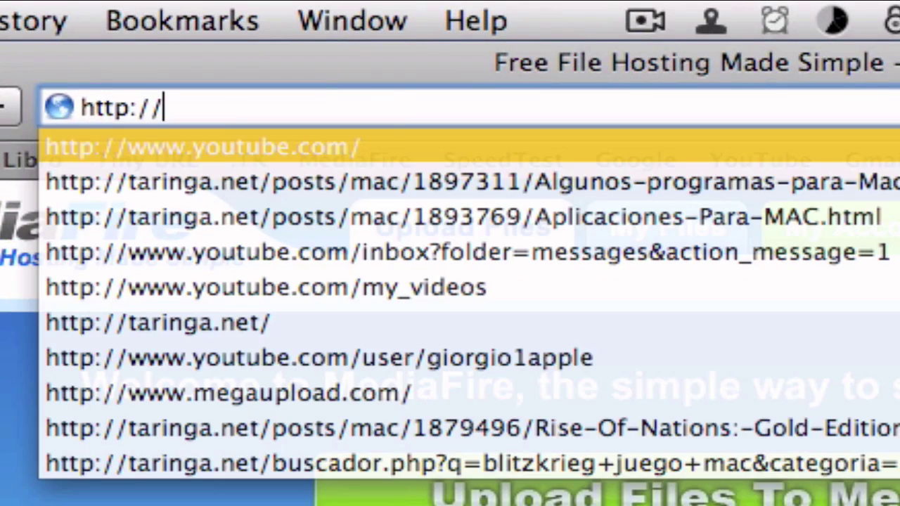
type("tiny")
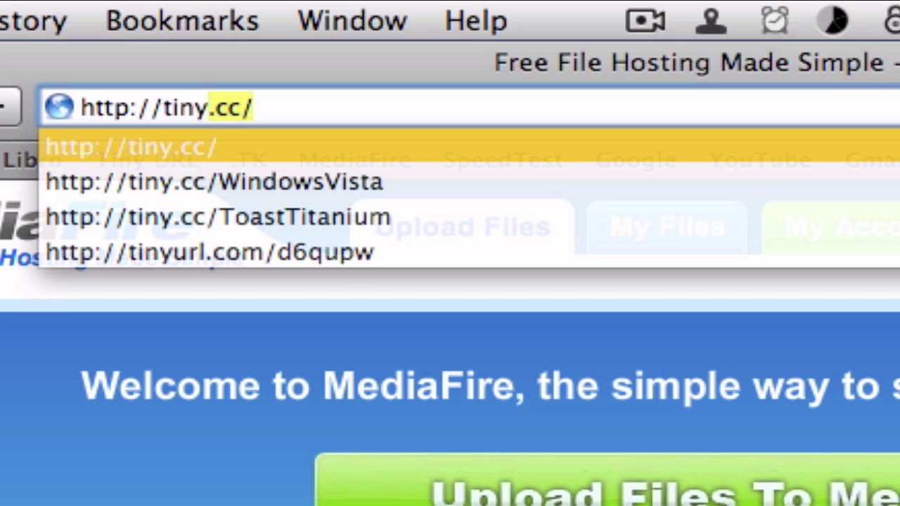
type(".cc")
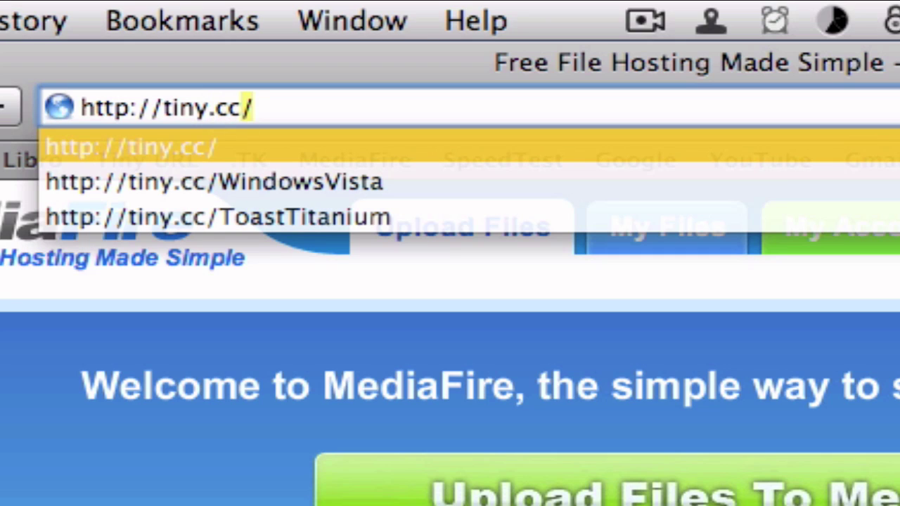
key("Down")
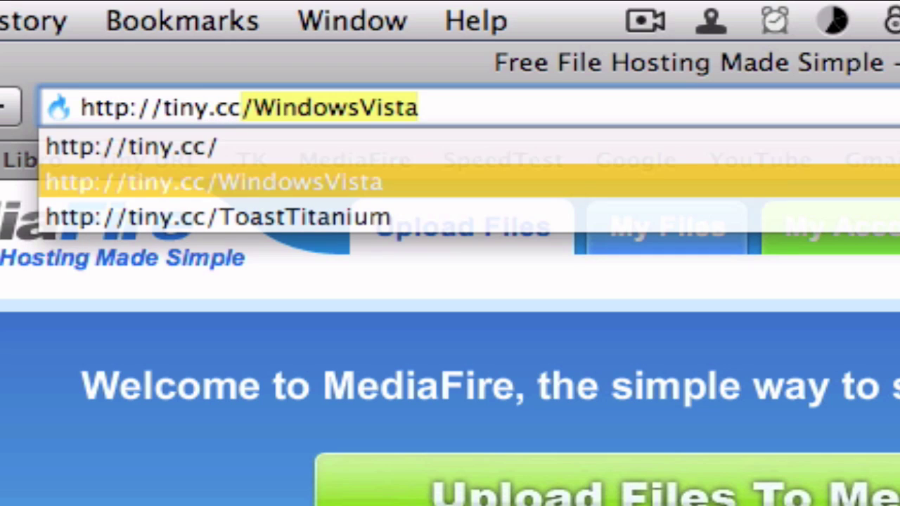
key("Return")
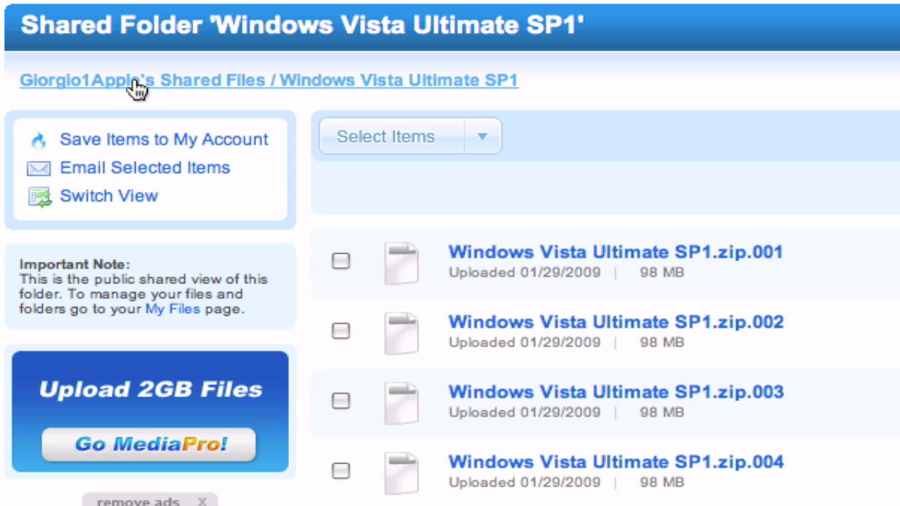
scroll(559, 204, "down", 2)
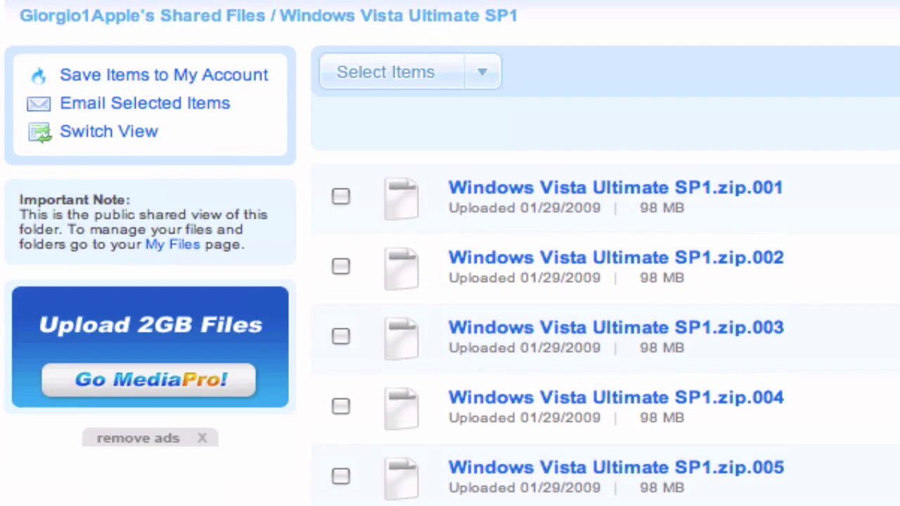
scroll(843, 366, "down", 15)
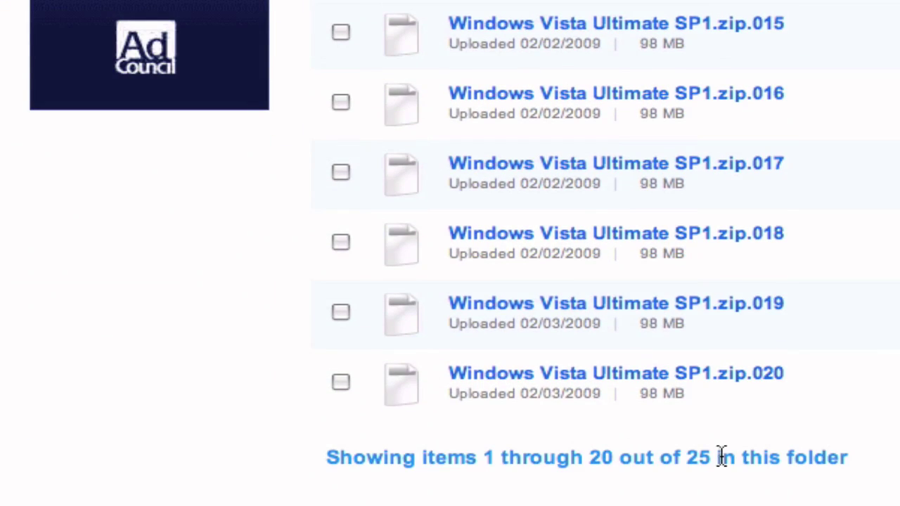
scroll(722, 455, "up", 17)
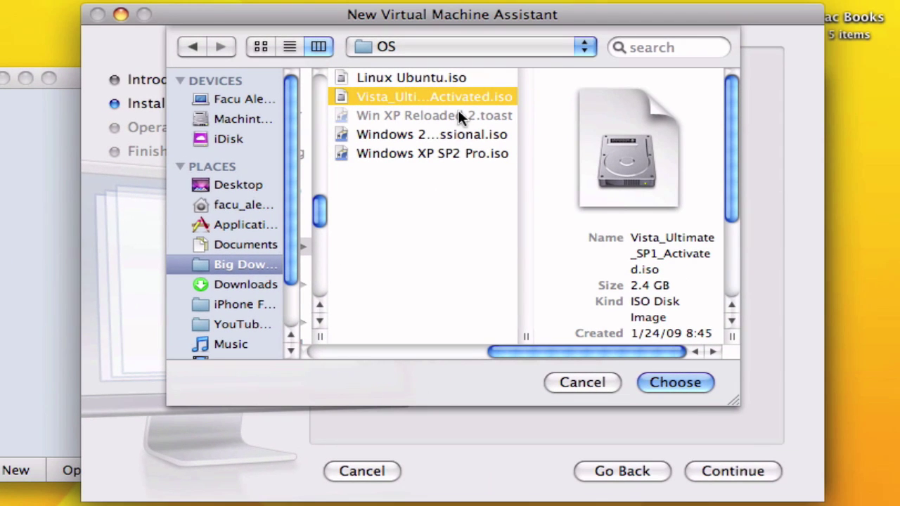
Step: Use the Vista Ultimate image and confirm Microsoft Windows / Windows Vista as the operating system
left_click(690, 389)
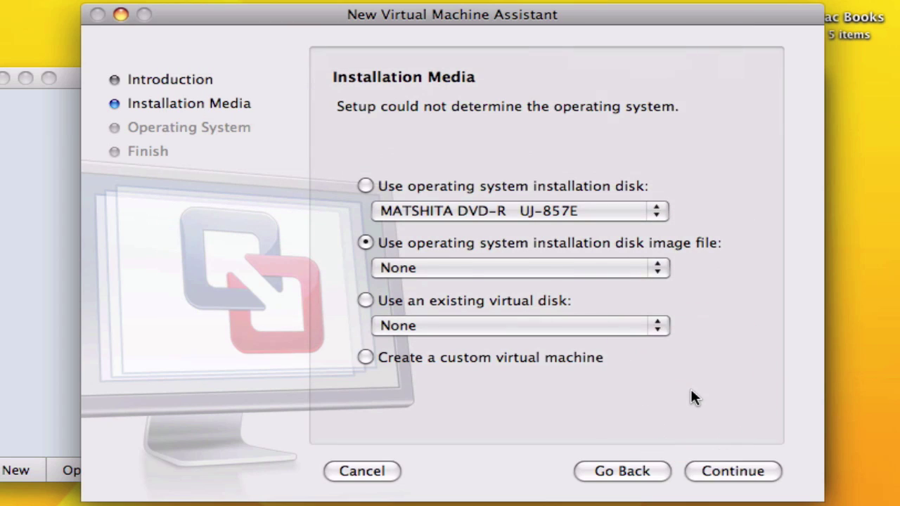
left_click(728, 471)
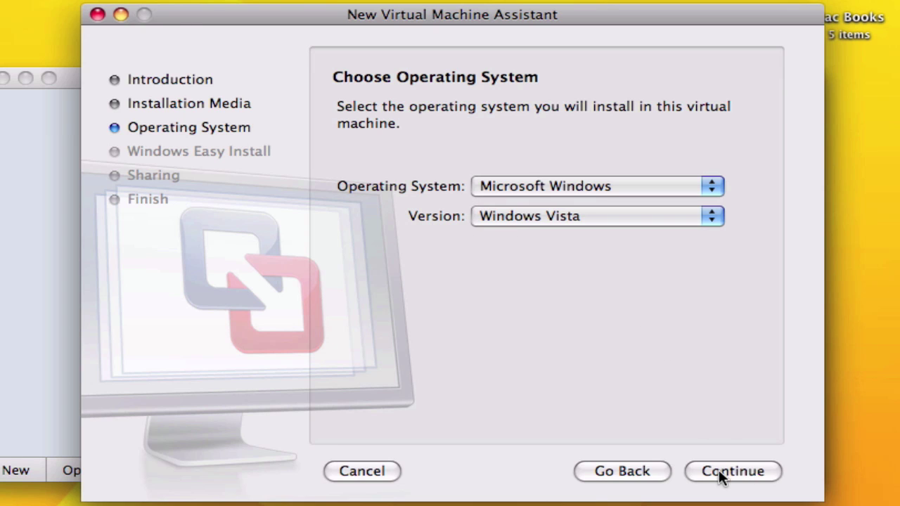
left_click(518, 187)
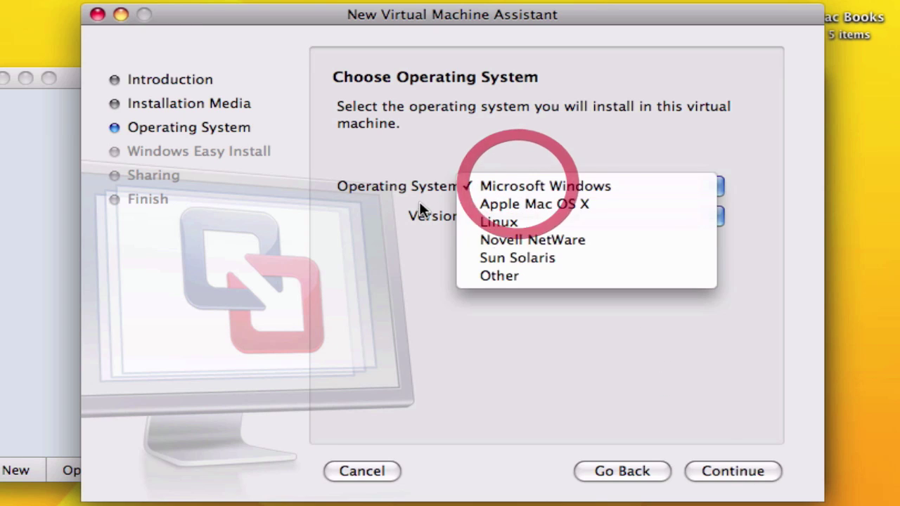
left_click(393, 218)
left_click(757, 471)
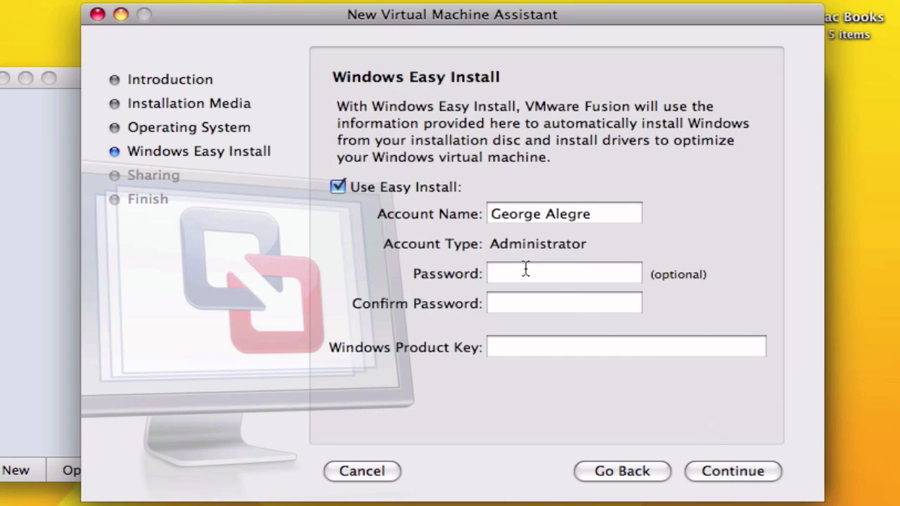
Step: Enter and confirm the account password, then fill in the Windows product key
left_click(525, 269)
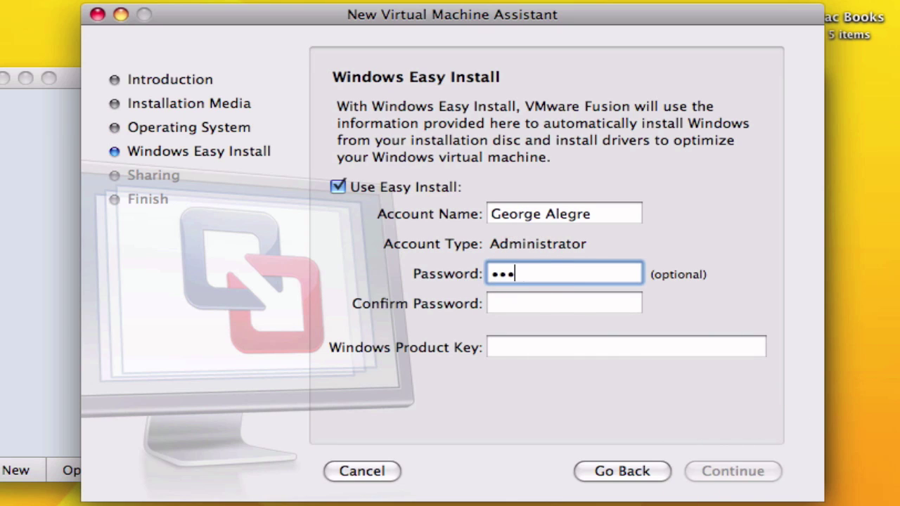
key("Tab")
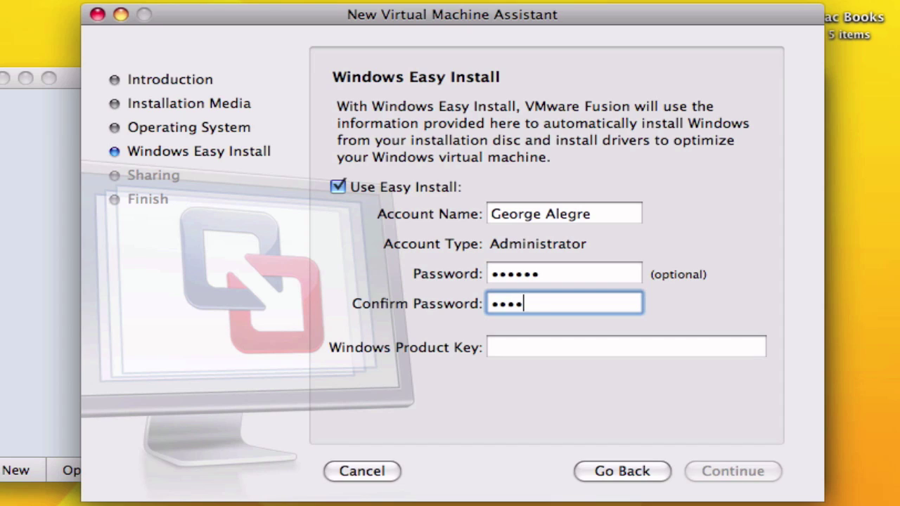
key("Tab")
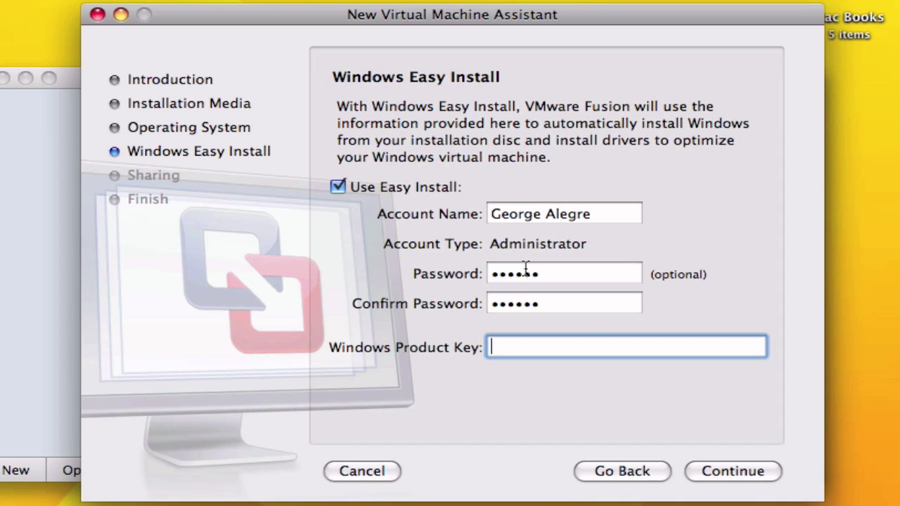
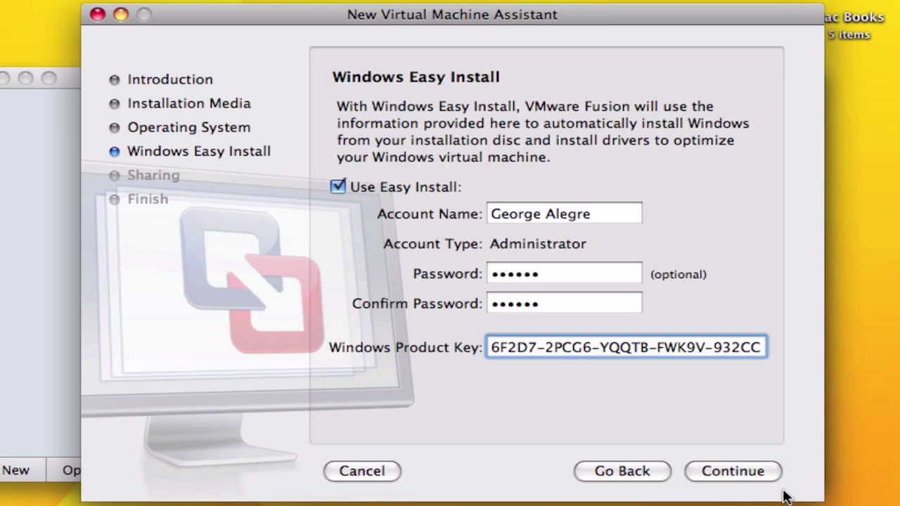
left_click(706, 476)
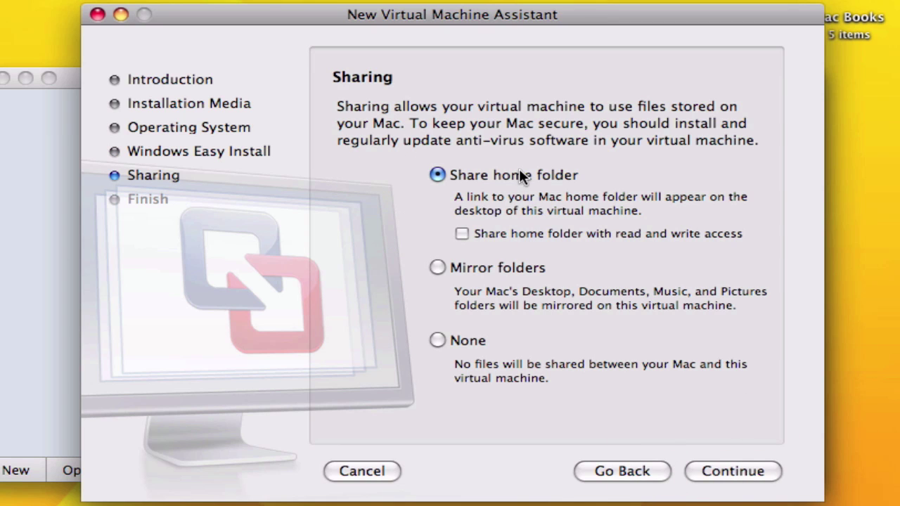
Step: Share the home folder with read and write access and choose Customize Settings on the summary
left_click(637, 235)
left_click(721, 470)
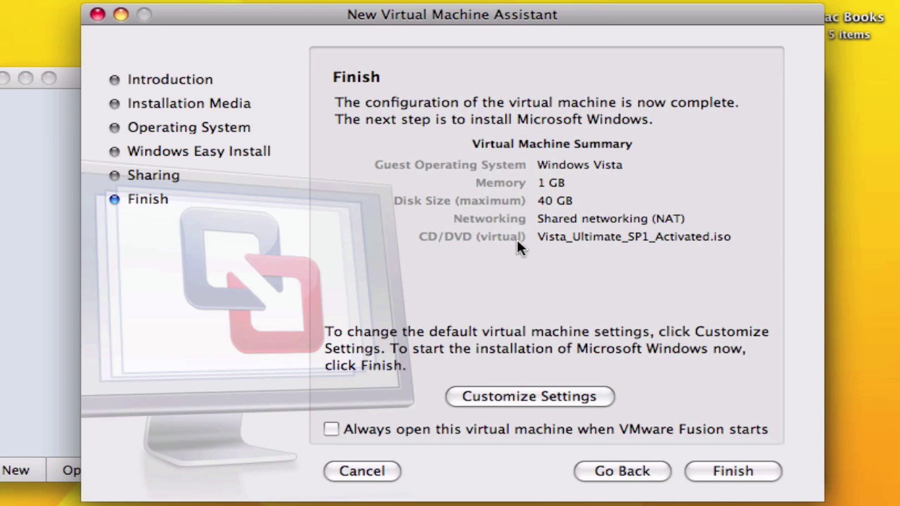
left_click(533, 399)
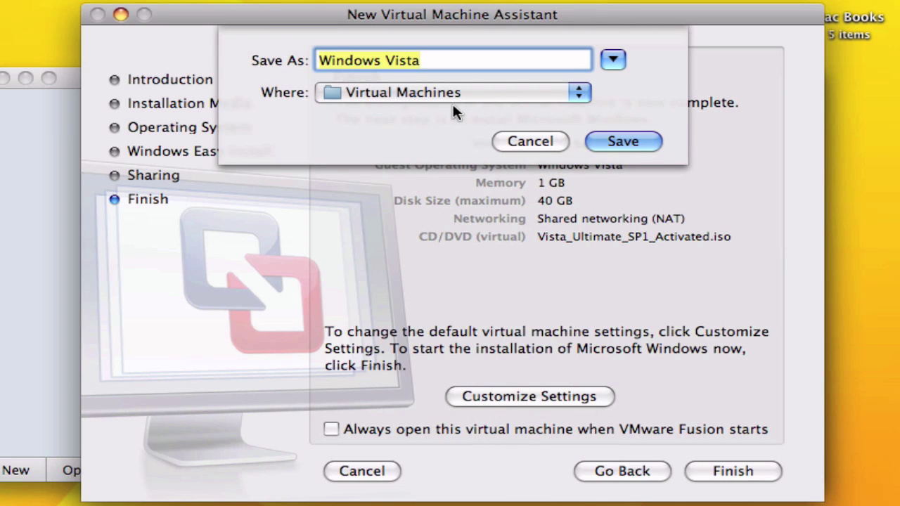
Step: Save the VM as Windows Vista and view its Processors & RAM settings
left_click(624, 141)
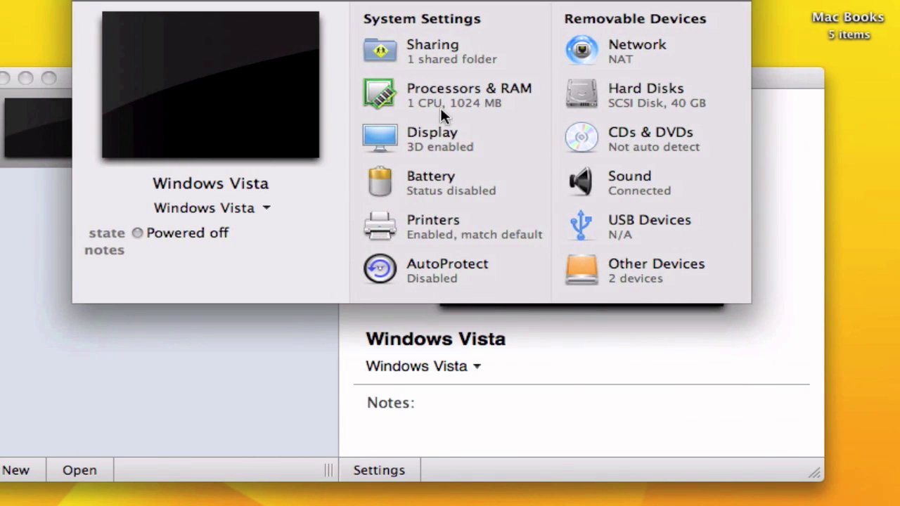
left_click(440, 107)
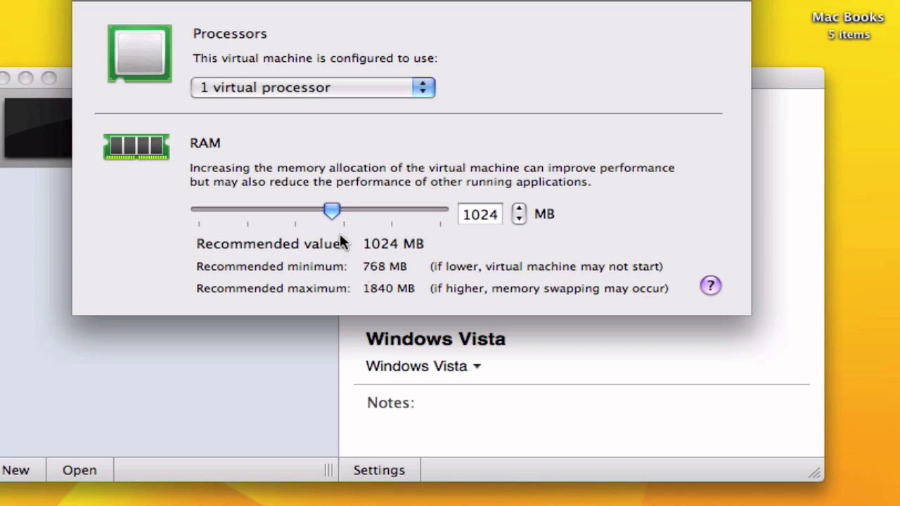
Step: Lower the RAM to 772 MB while keeping 1 virtual processor
left_click_drag(333, 211, 300, 215)
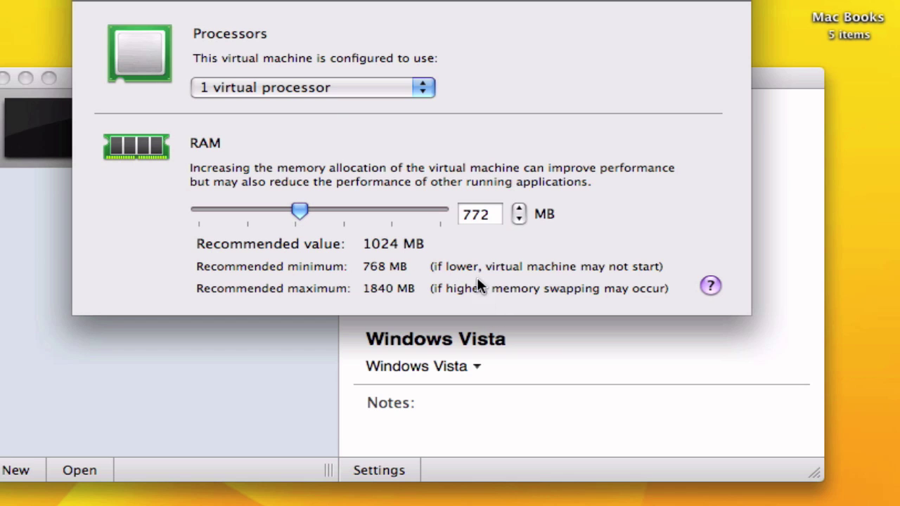
left_click(291, 87)
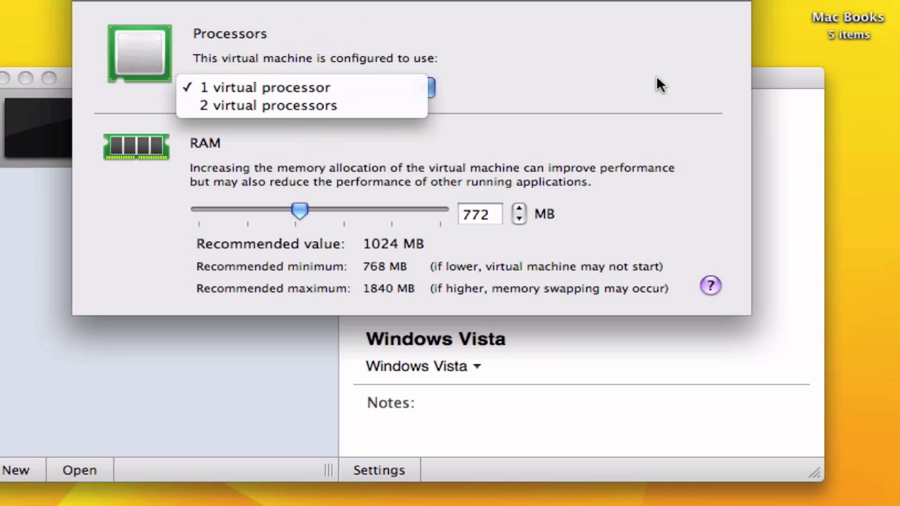
left_click(626, 74)
Step: Uncheck Accelerate 3D Graphics in Display and confirm Network stays on shared NAT
left_click(194, 21)
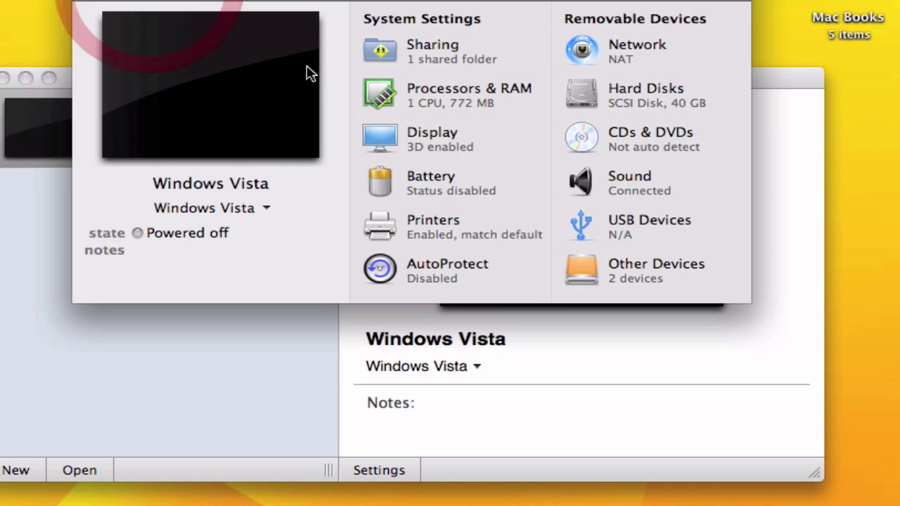
left_click(430, 149)
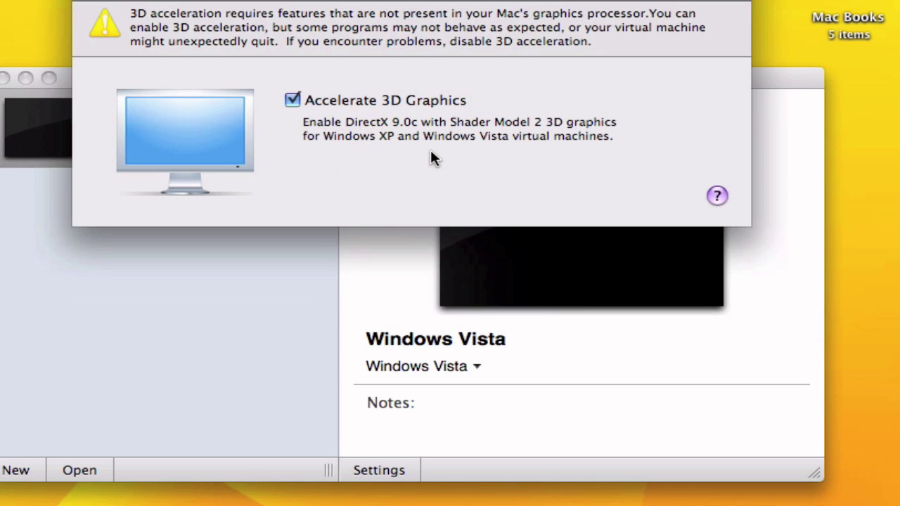
left_click(303, 103)
left_click(134, 2)
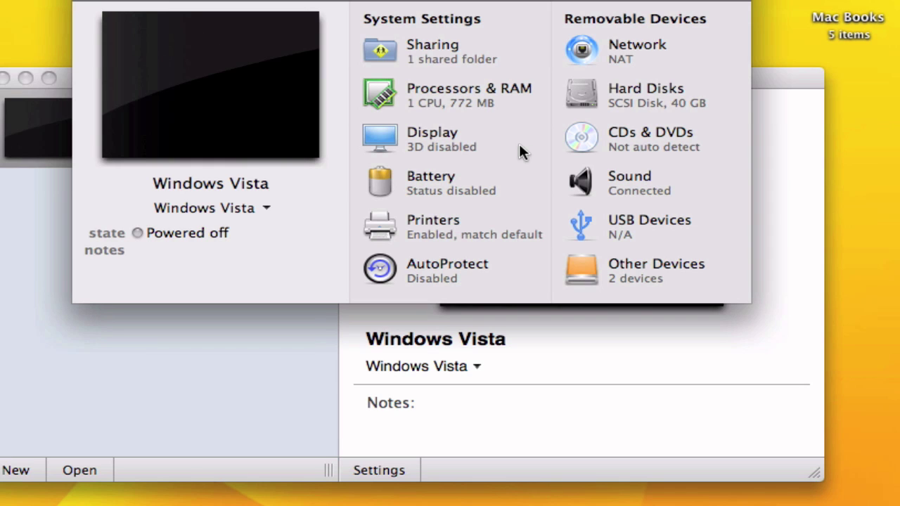
left_click(578, 53)
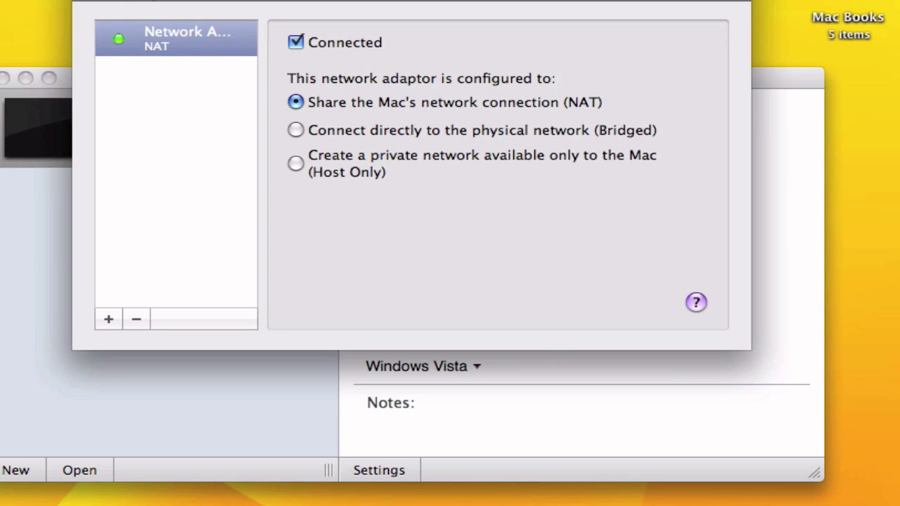
left_click(158, 6)
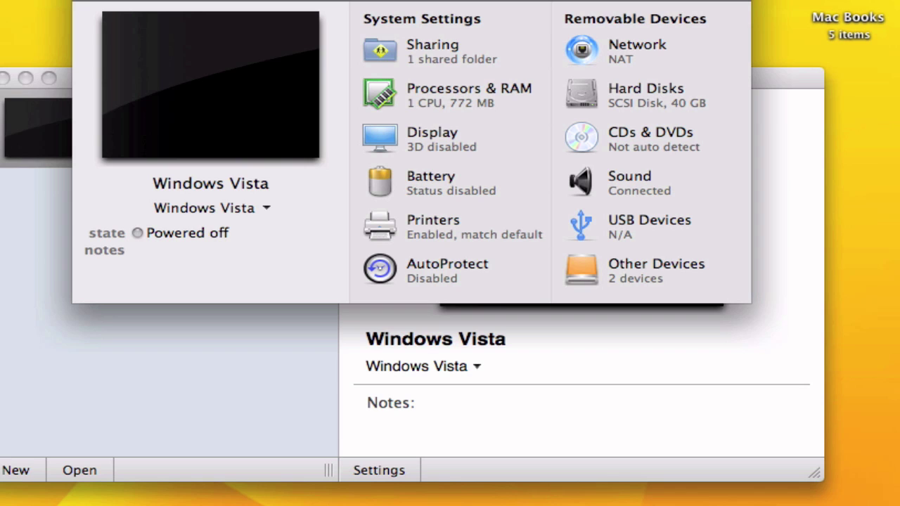
Step: Change the hard disk size from 40 GB to 15 GB, apply it, and close the settings
left_click(84, 5)
left_click(586, 94)
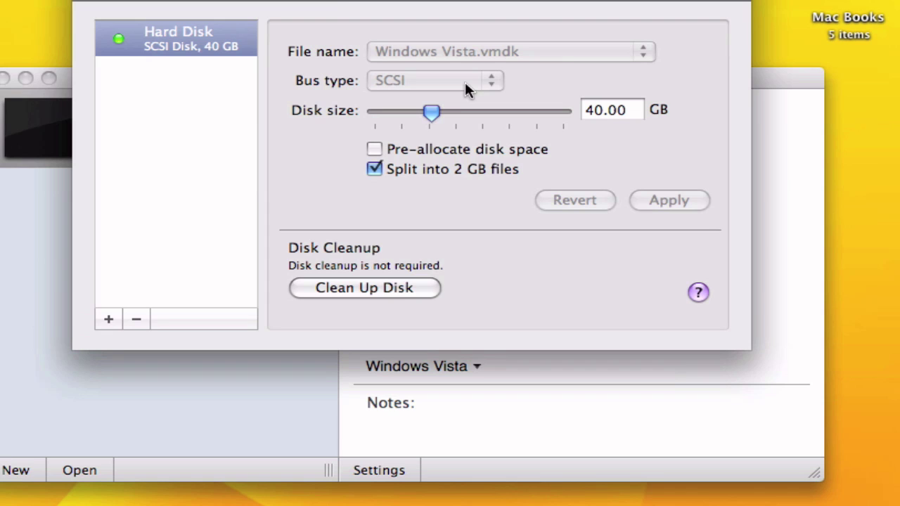
double_click(598, 112)
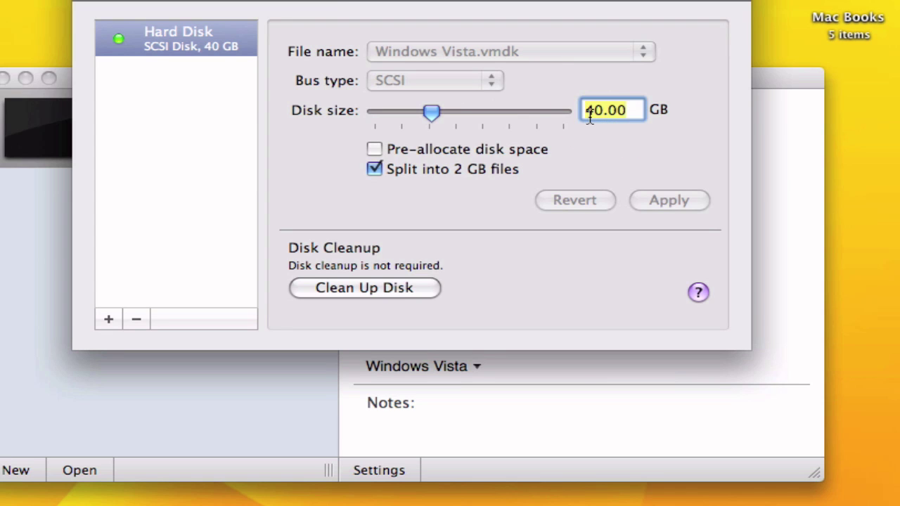
type("20")
key("BackSpace")
key("BackSpace")
type("12")
key("BackSpace")
type("5")
left_click(177, 37)
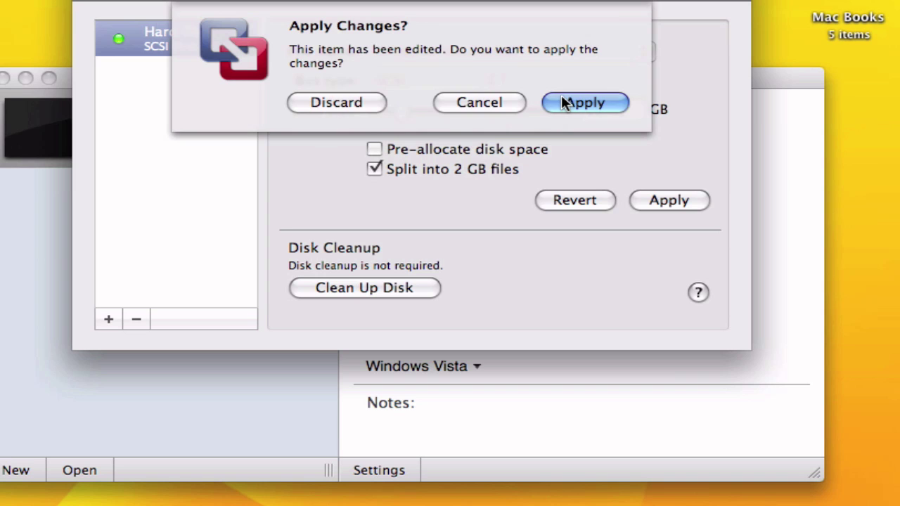
left_click(563, 102)
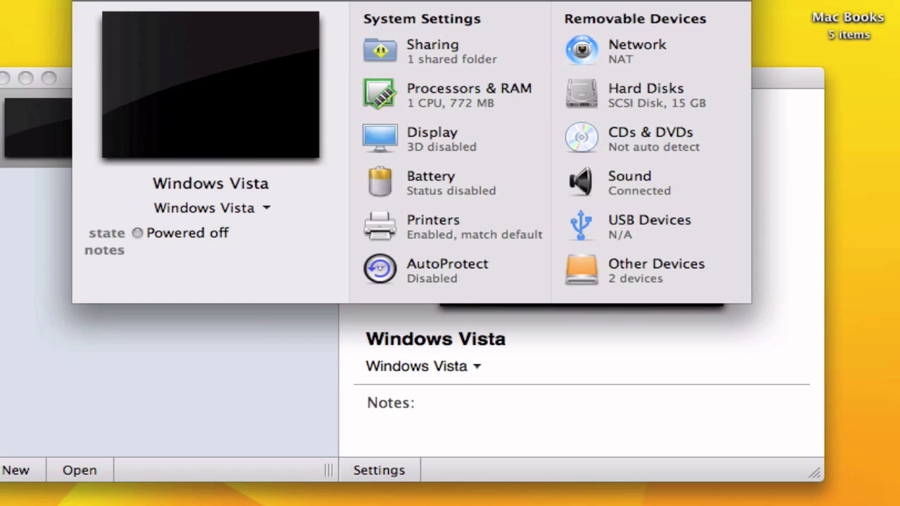
key("super+w")
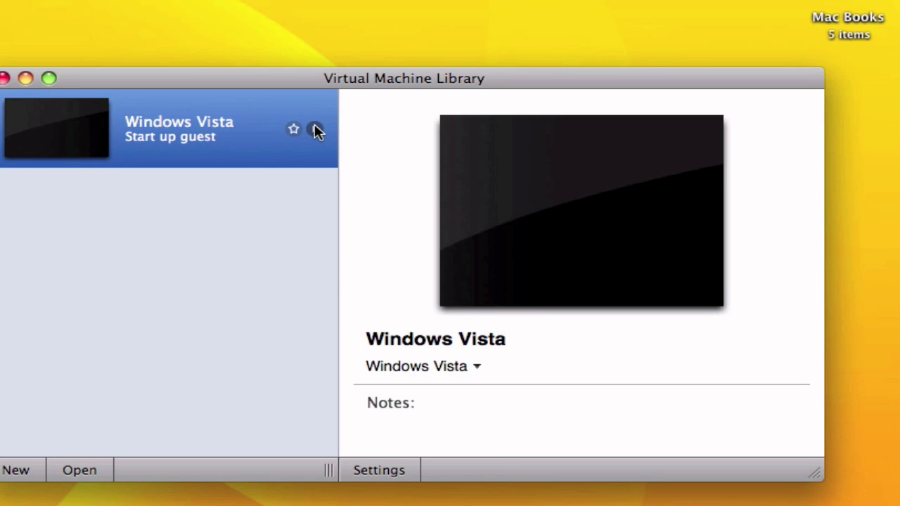
Step: Power on the Windows Vista virtual machine from the library and enlarge its window
left_click(316, 130)
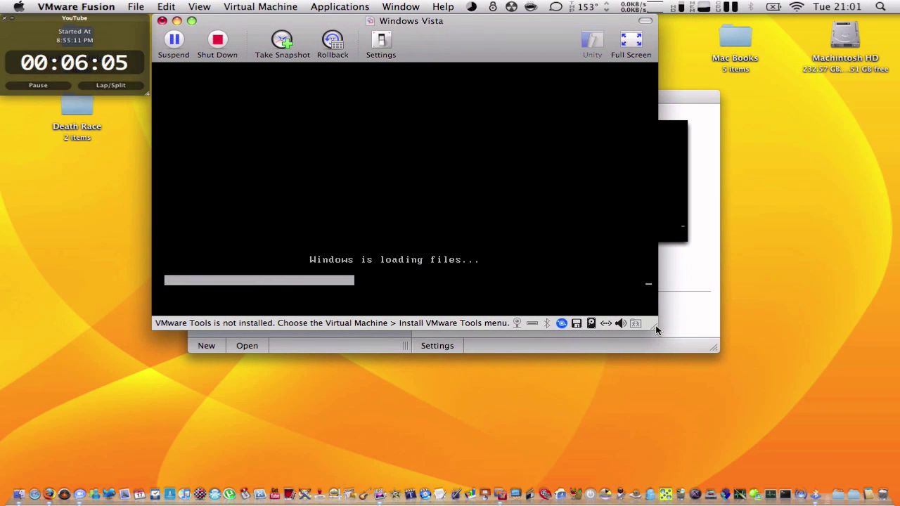
left_click_drag(654, 325, 755, 404)
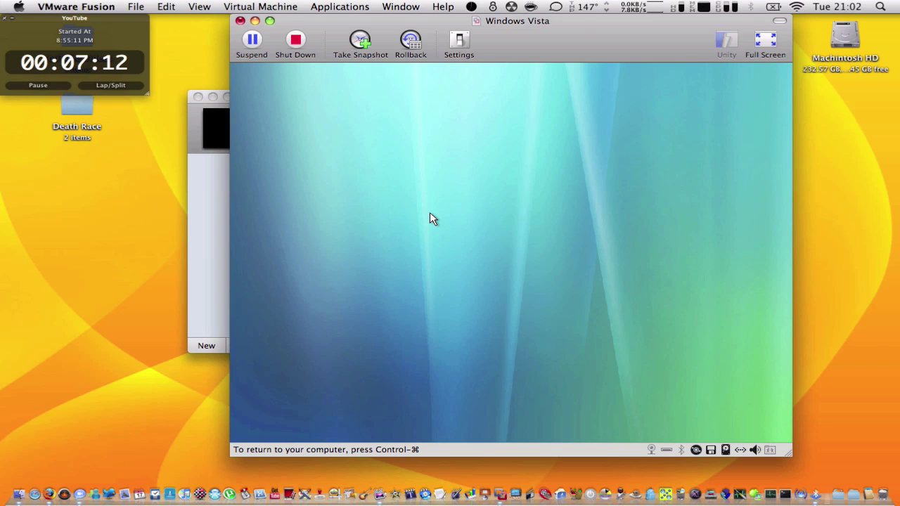
Step: Hand mouse control to the Vista VM while setup boots through to the logon screen
left_click(234, 218)
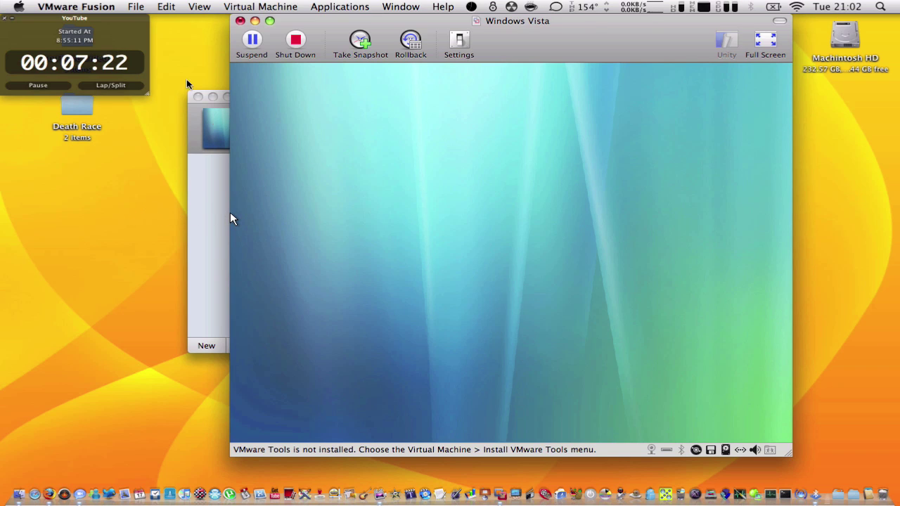
left_click(232, 76)
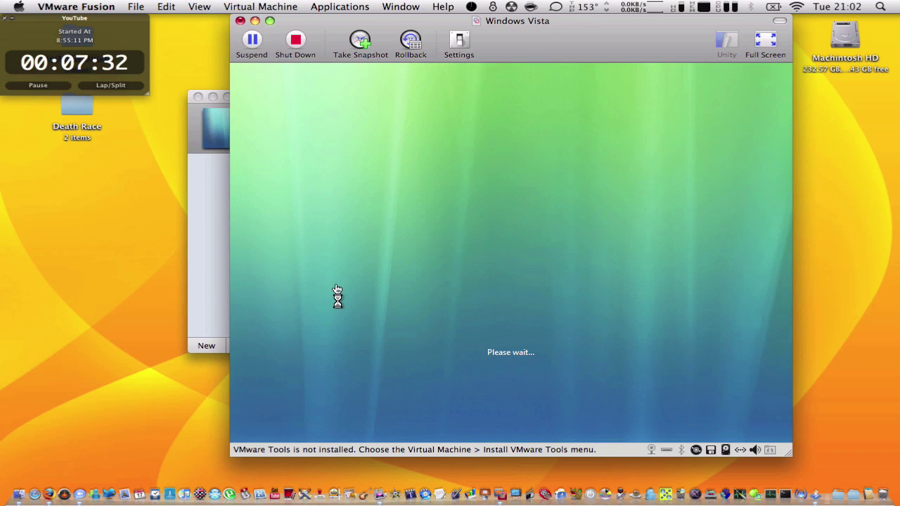
left_click(443, 223)
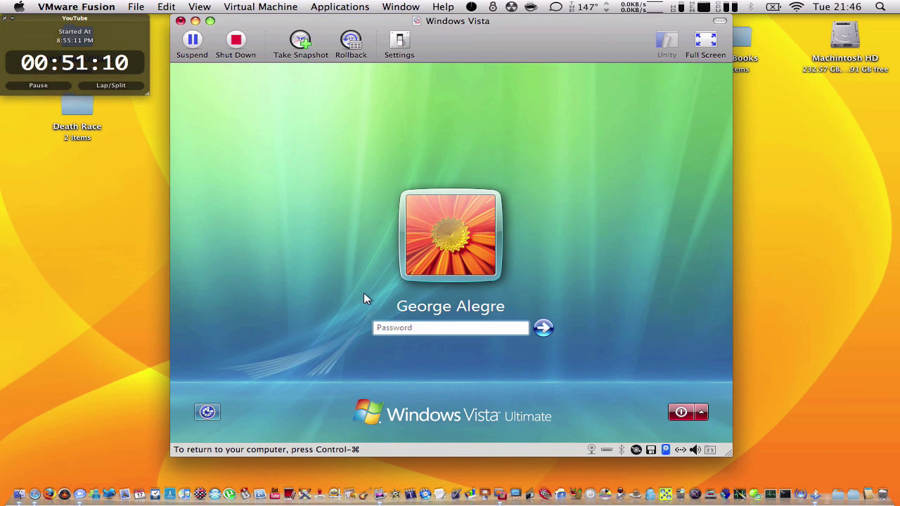
Step: Enter the account password on the Vista logon screen and submit it to sign in
left_click(378, 327)
type("****")
key("Return")
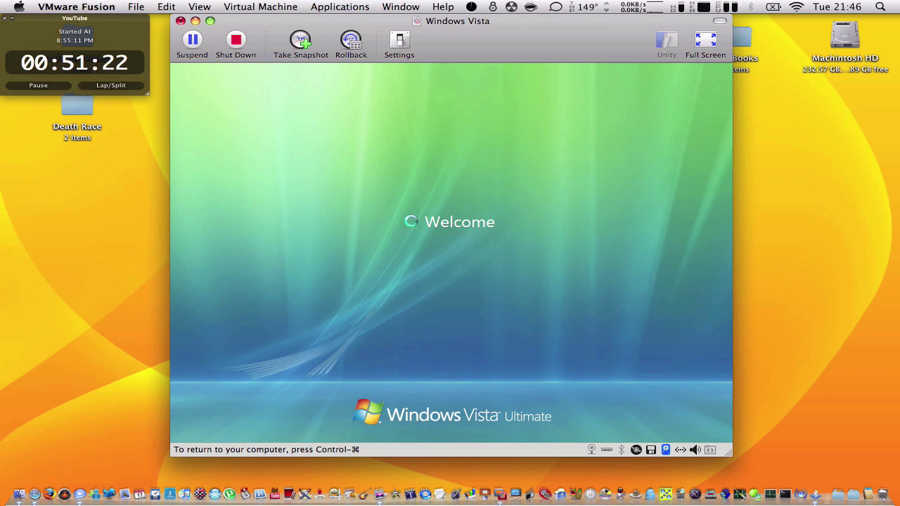